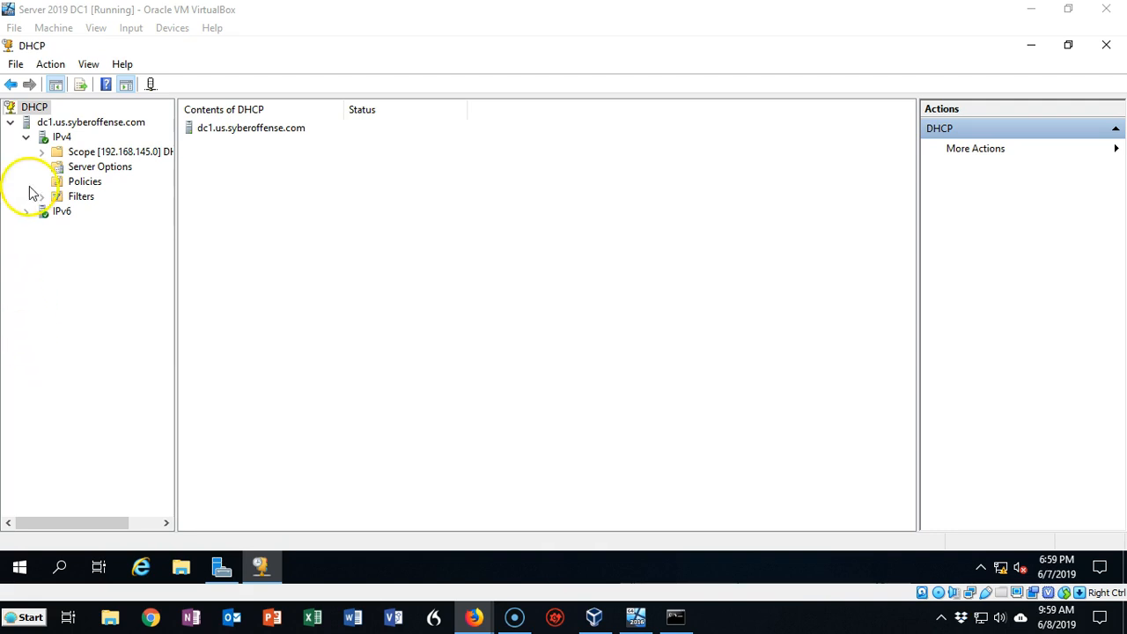
Browse the available options in the Scope Options configuration of the 192.168.145.0 scope.
{"action": "left_click", "coordinate": [42, 152]}
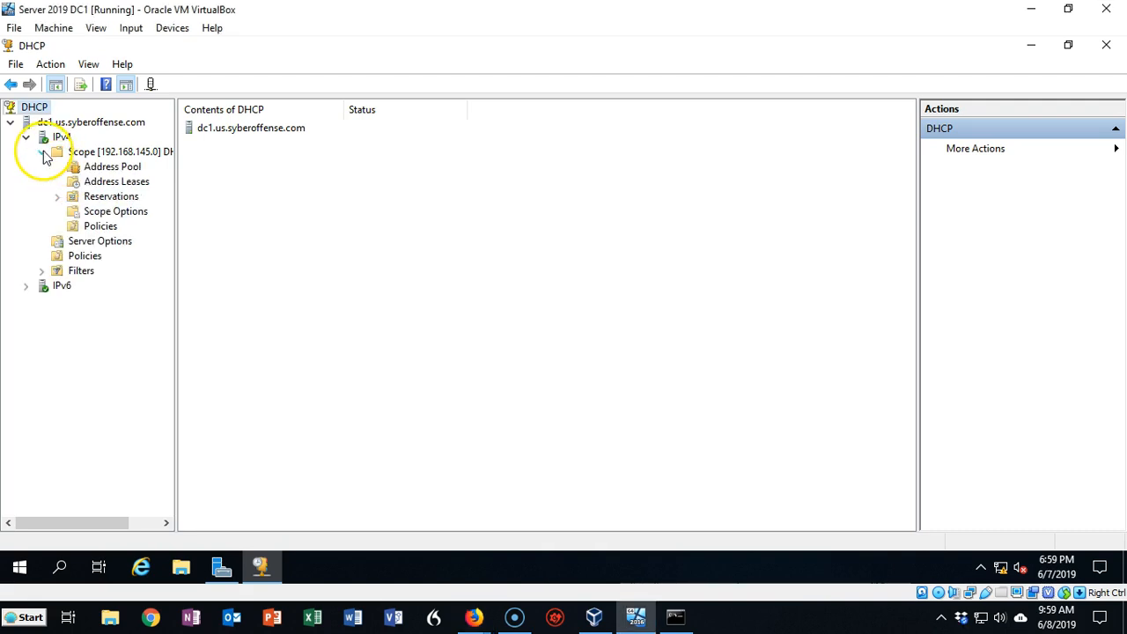
{"action": "left_click", "coordinate": [115, 214]}
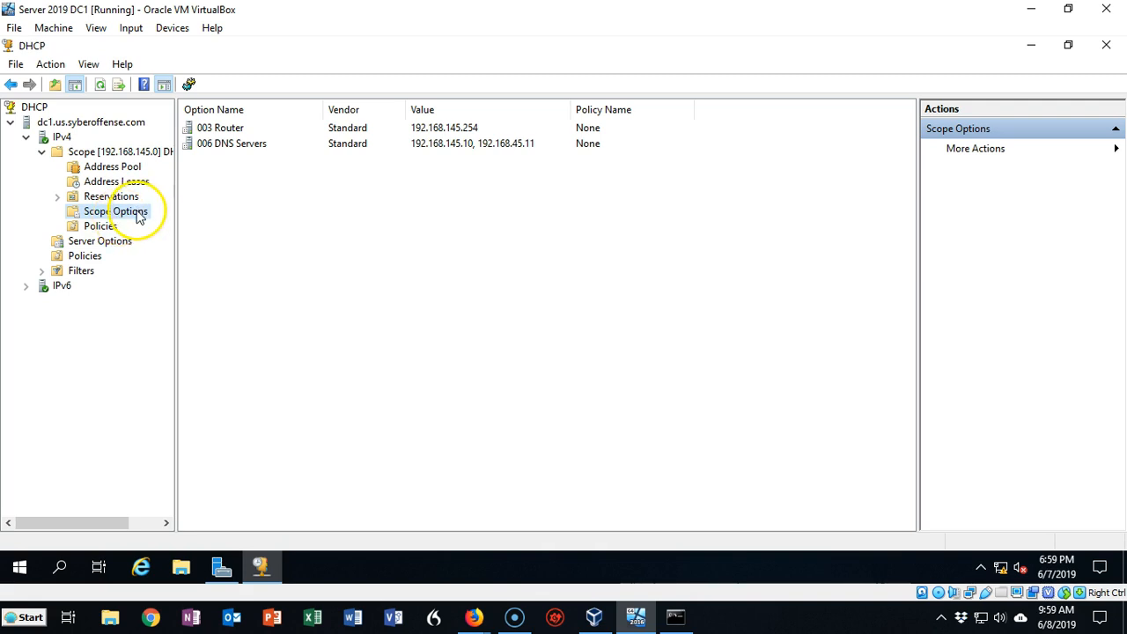
{"action": "right_click", "coordinate": [137, 216]}
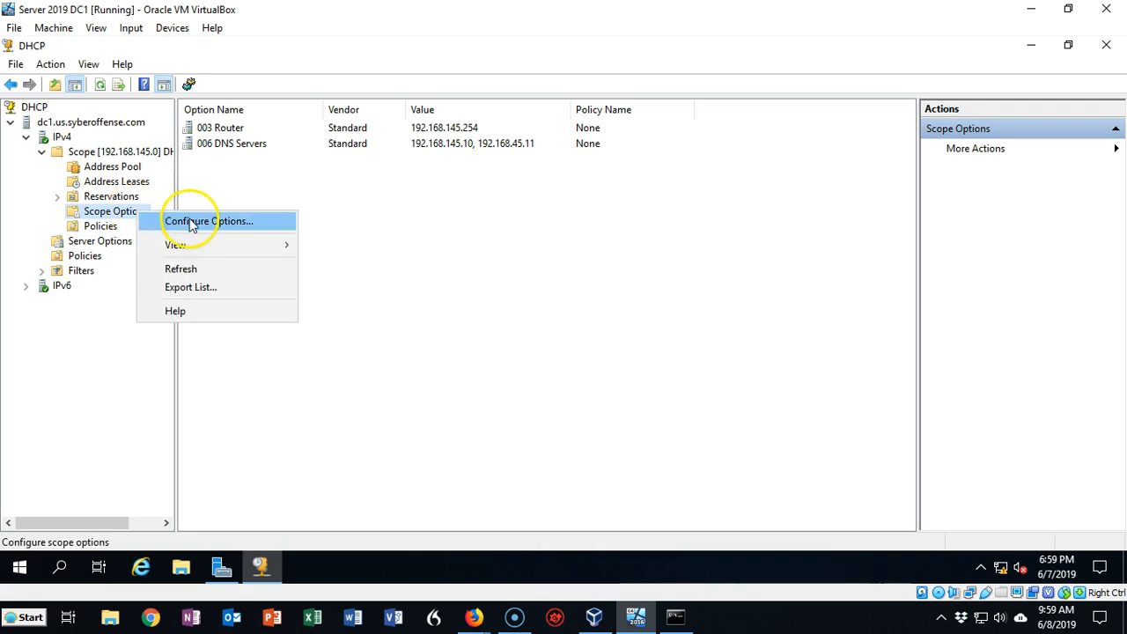
{"action": "left_click", "coordinate": [191, 224]}
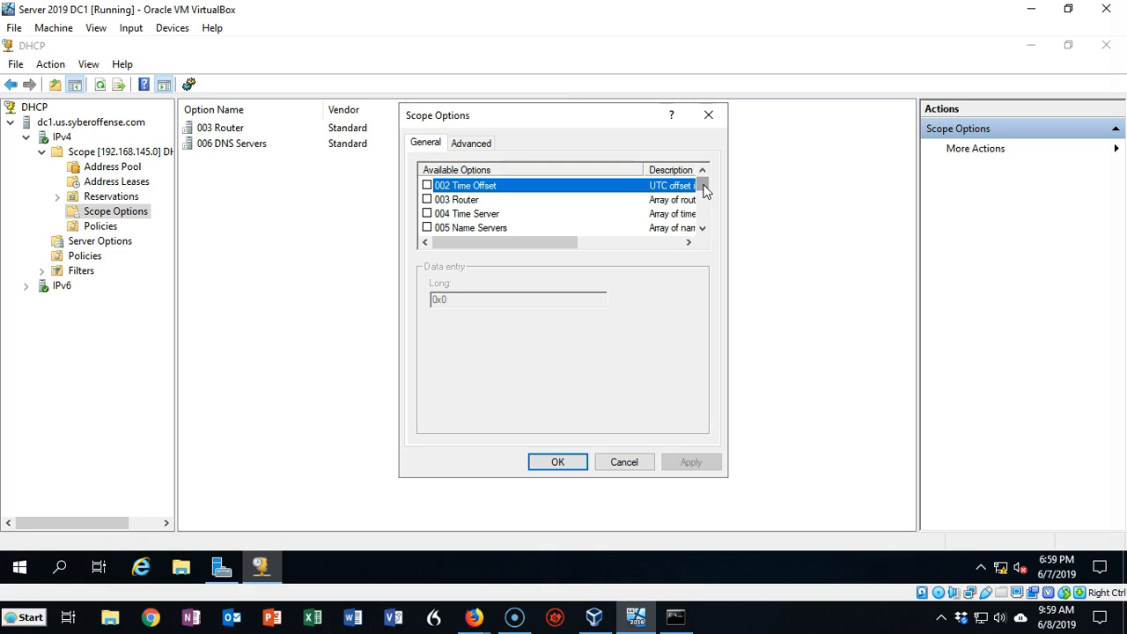
{"action": "left_click_drag", "start_coordinate": [704, 189], "coordinate": [704, 214]}
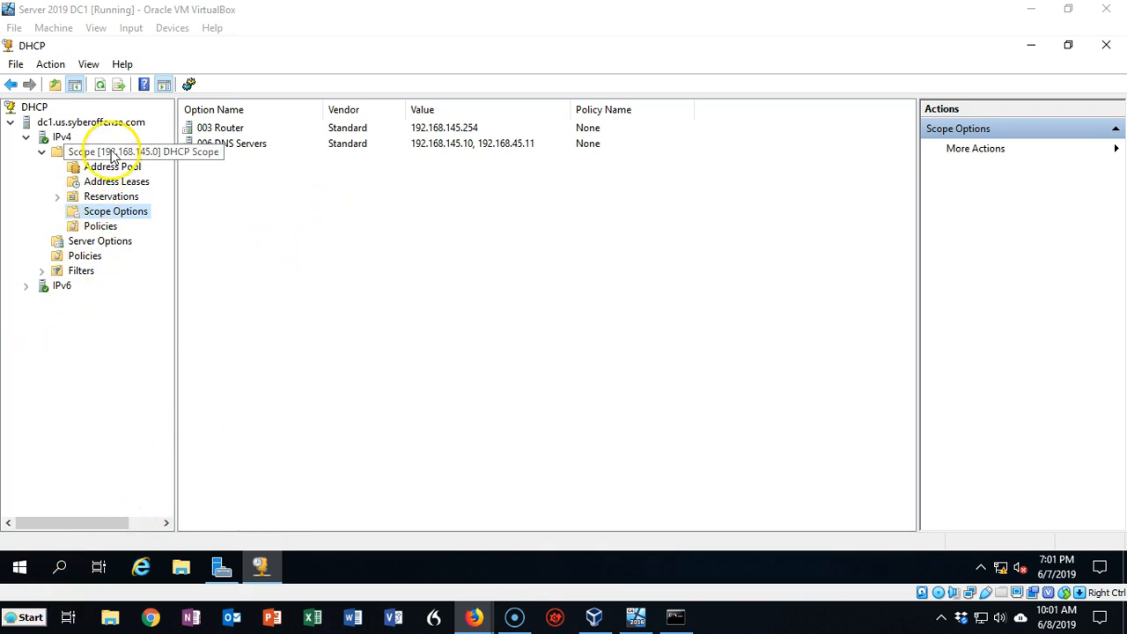
Start a new predefined option for IPv4 in the DHCP Standard Options class and name it IP Phones.
{"action": "right_click", "coordinate": [66, 141]}
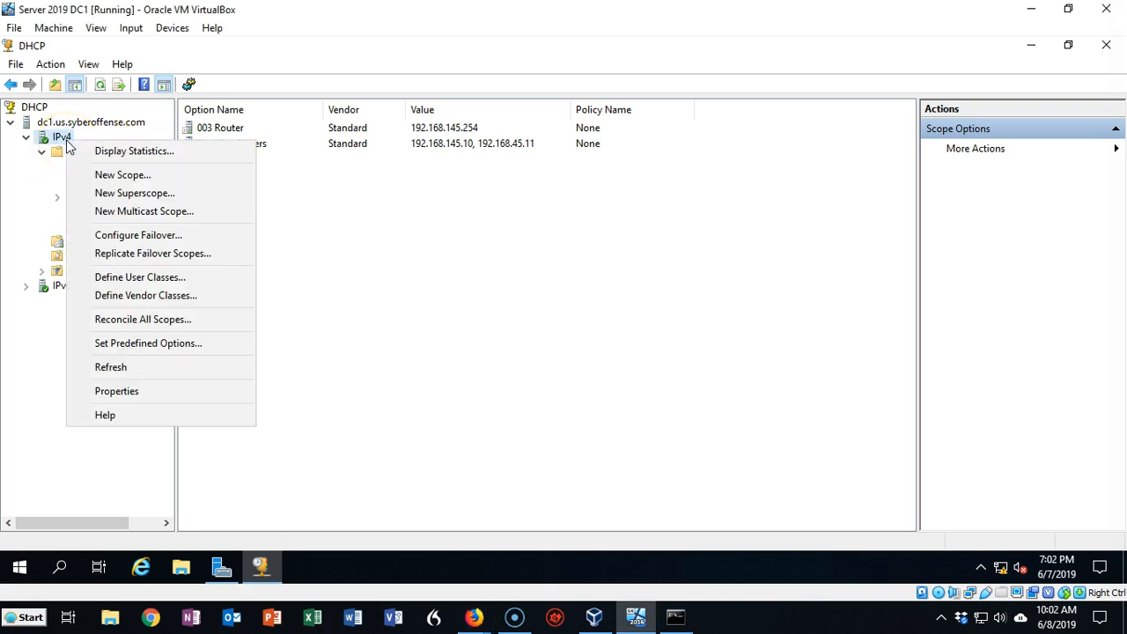
{"action": "left_click", "coordinate": [155, 341]}
{"action": "left_click_drag", "start_coordinate": [206, 111], "coordinate": [477, 178]}
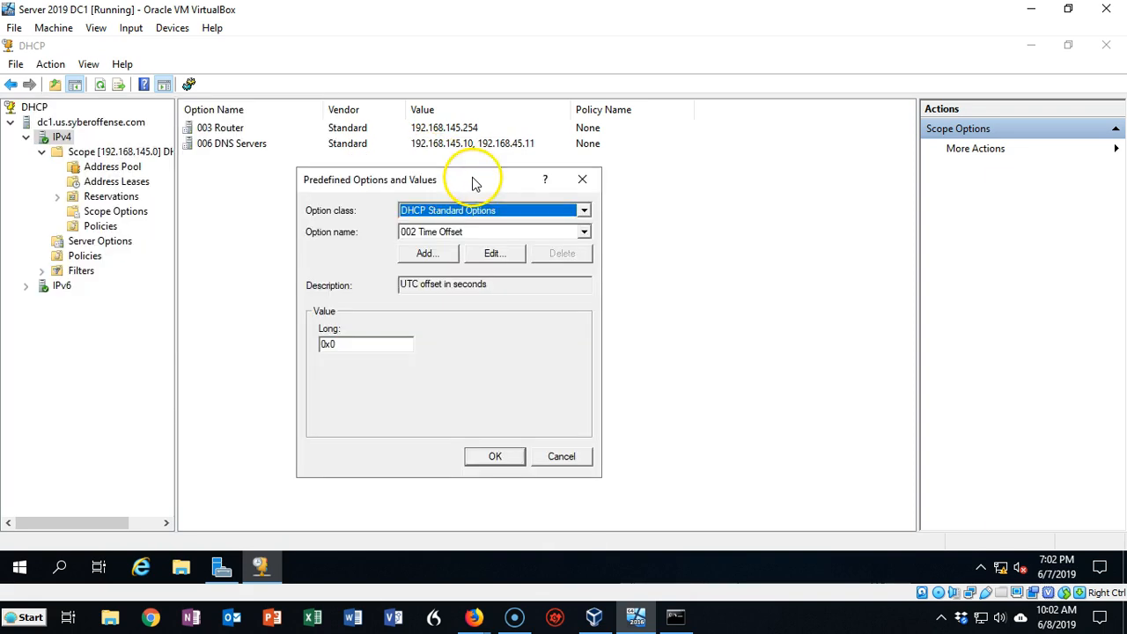
{"action": "left_click", "coordinate": [425, 254]}
{"action": "left_click", "coordinate": [440, 297]}
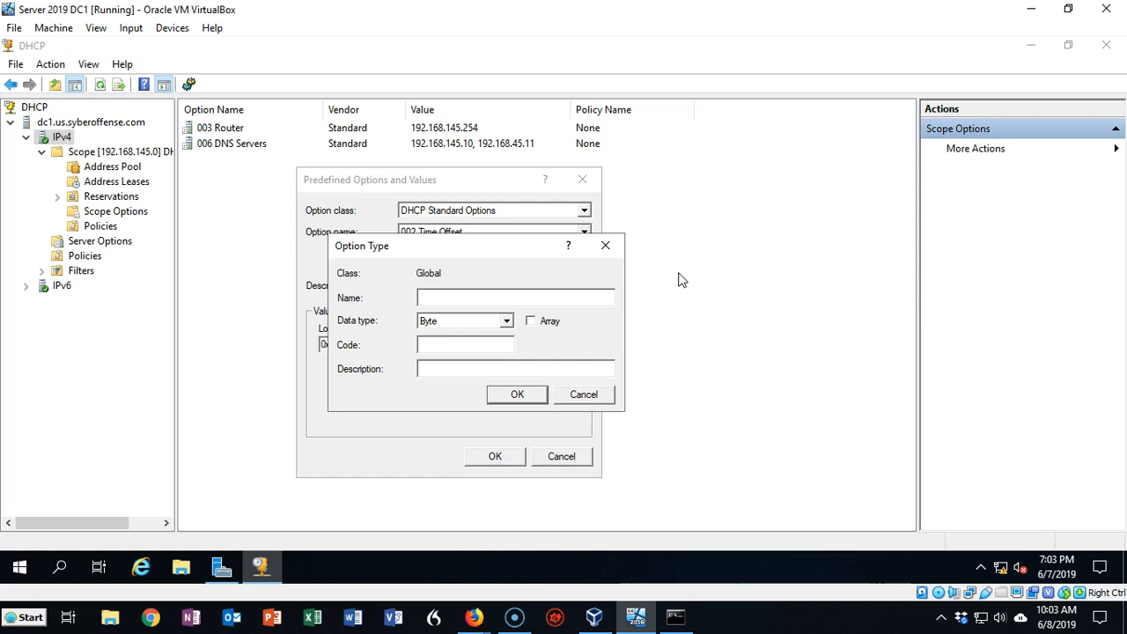
{"action": "type", "text": "IP Phones"}
Give the new option the String data type and code 156, and add it to the predefined options.
{"action": "left_click", "coordinate": [456, 328]}
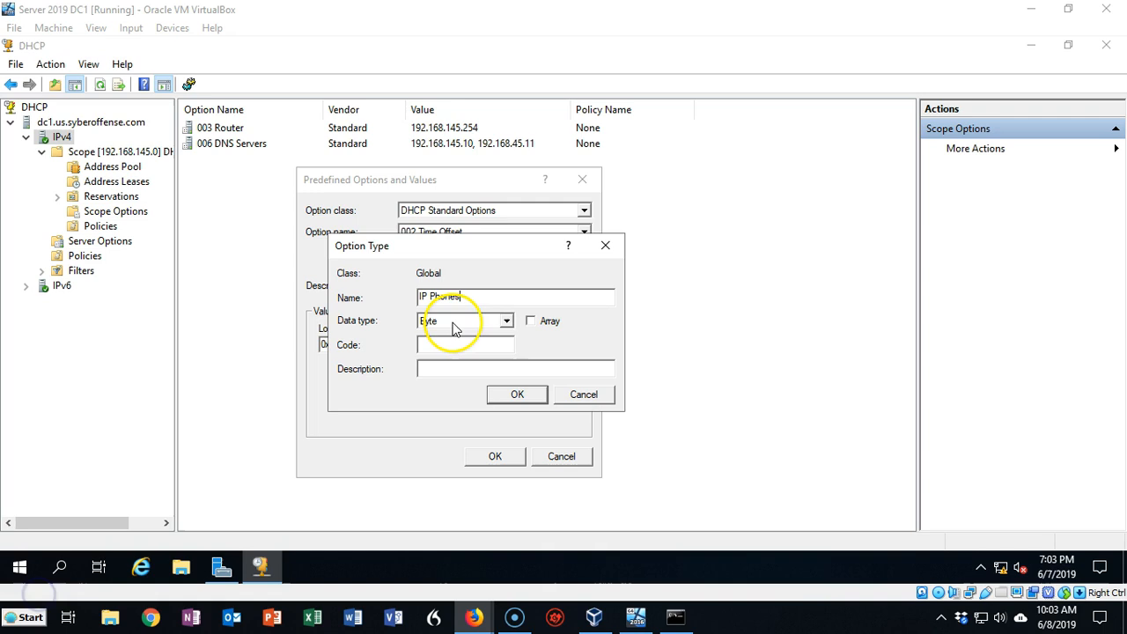
{"action": "left_click", "coordinate": [508, 322]}
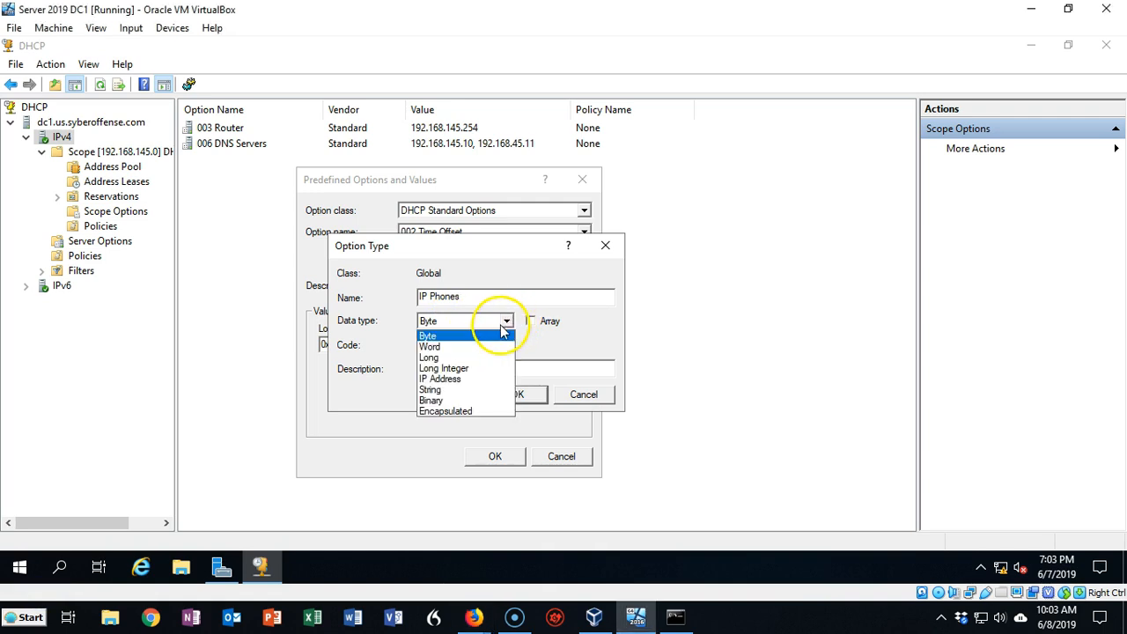
{"action": "left_click", "coordinate": [466, 391]}
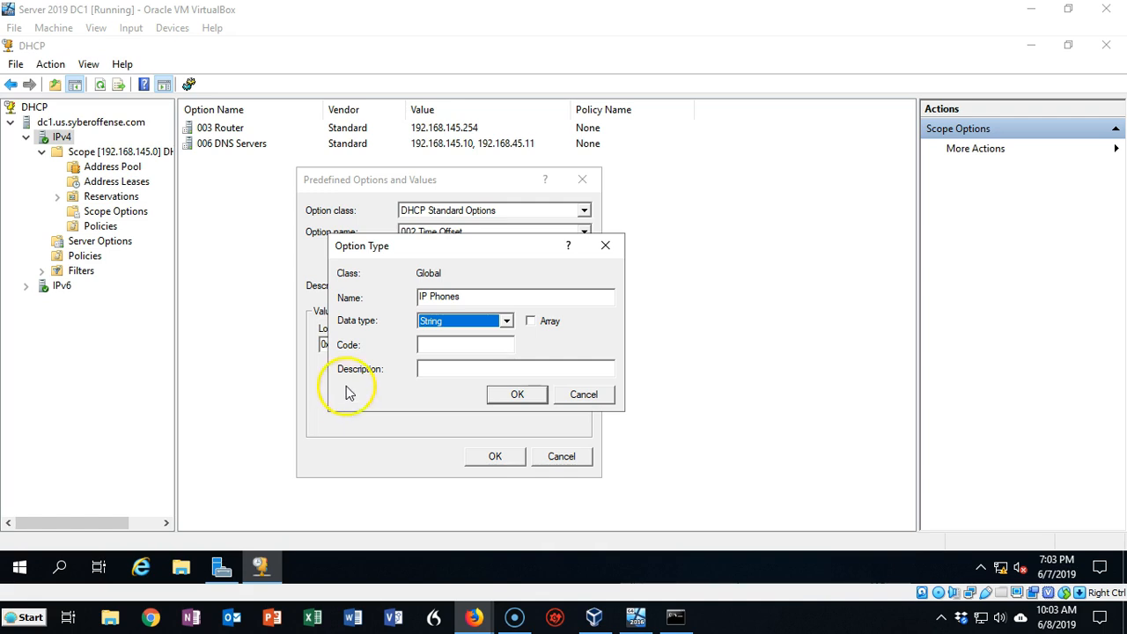
{"action": "left_click", "coordinate": [424, 344]}
{"action": "type", "text": "1"}
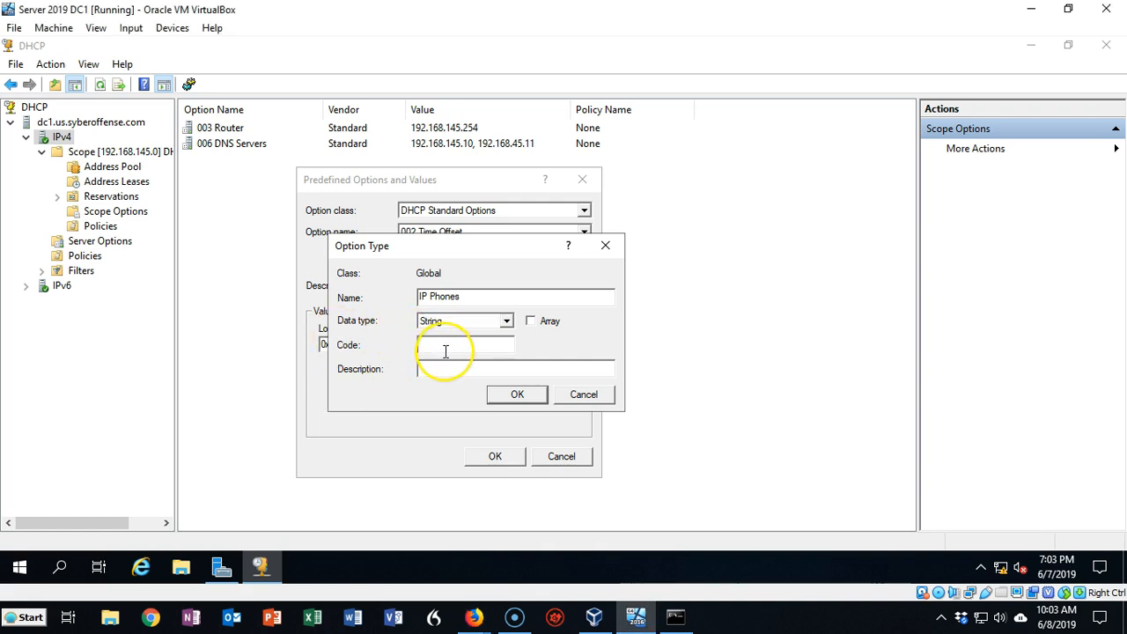
{"action": "type", "text": "56"}
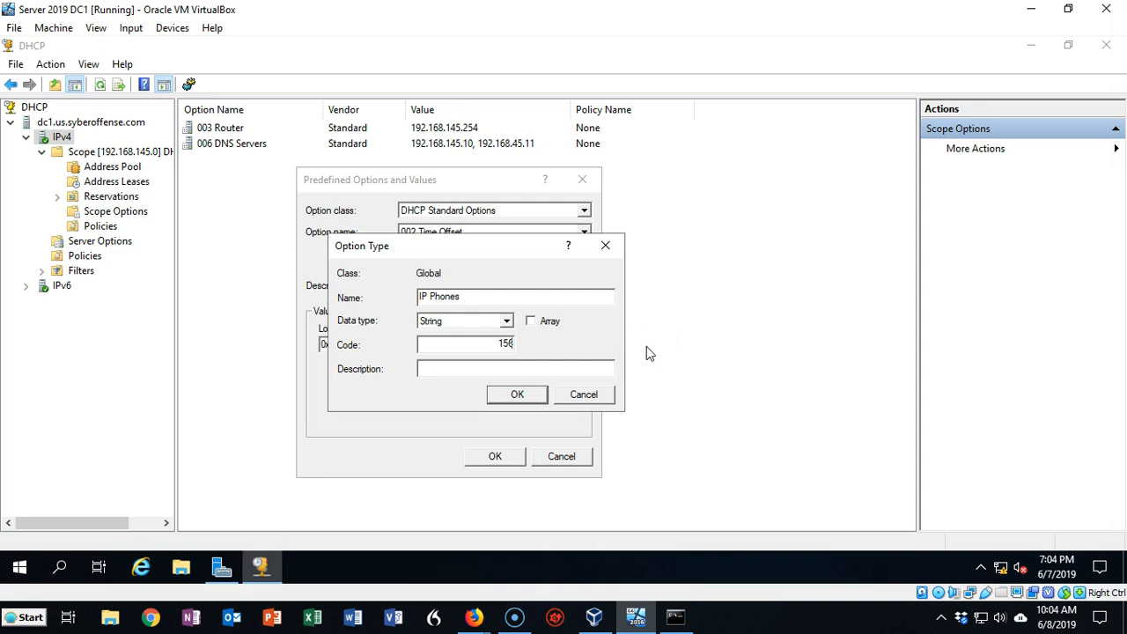
{"action": "left_click", "coordinate": [515, 397]}
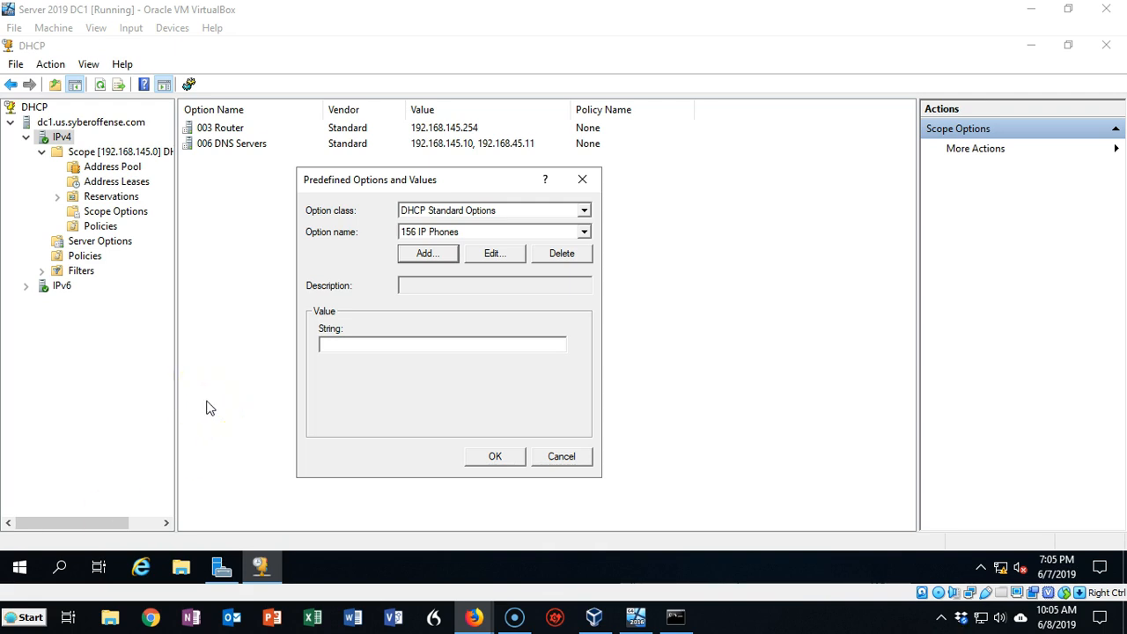
In Notepad, write Phone Server 192.168.145.50, Vlan ID 50, Layer 2 tagging on, and the line ftpserver=192.168.145.50,layer2tagging=1,vlanid=50.
{"action": "key", "text": "super+r"}
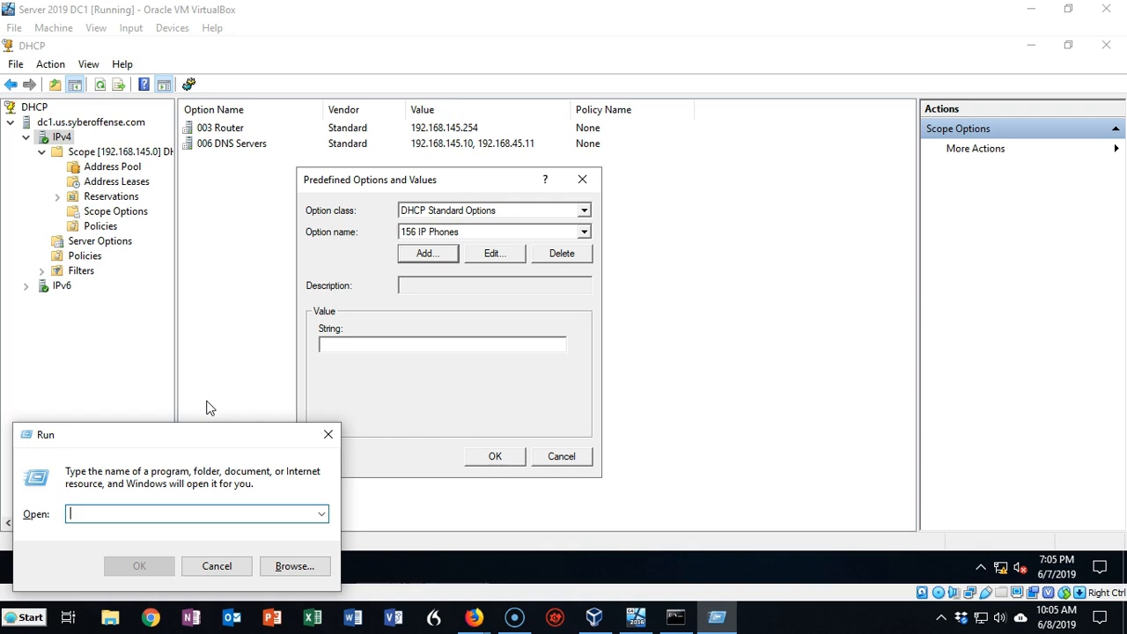
{"action": "type", "text": "notepad.exe"}
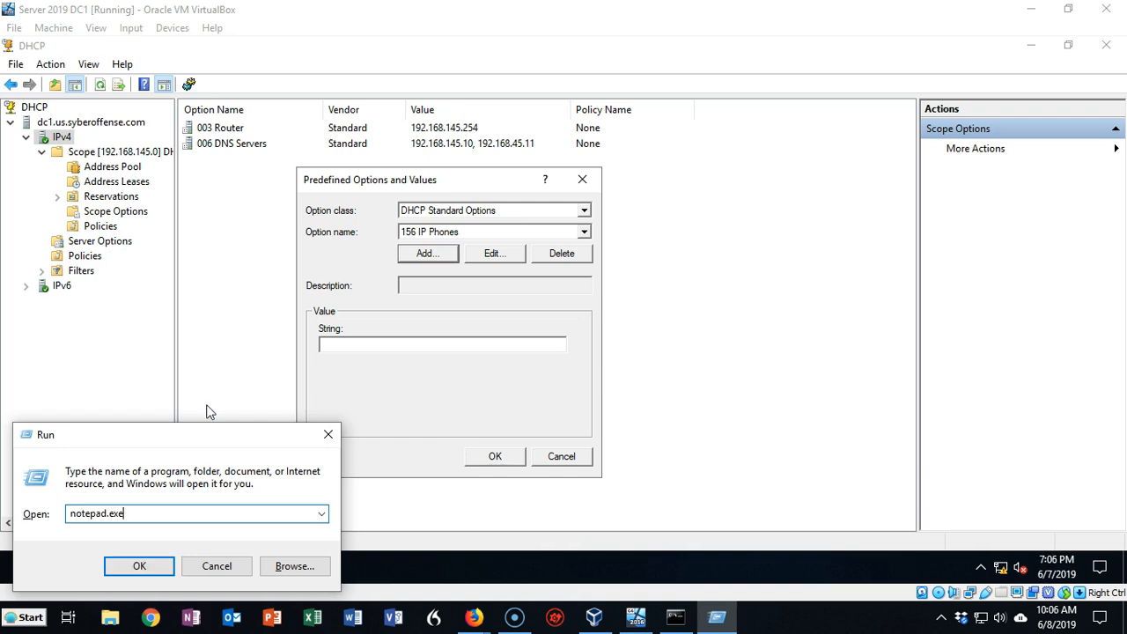
{"action": "key", "text": "Return"}
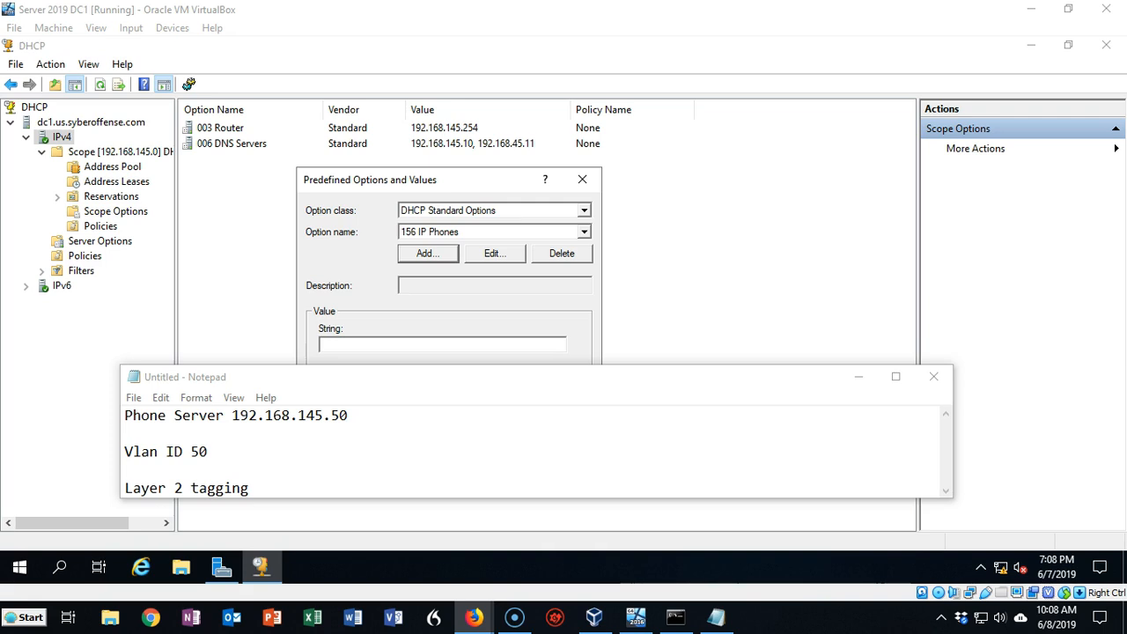
{"action": "left_click", "coordinate": [21, 472]}
{"action": "left_click", "coordinate": [260, 487]}
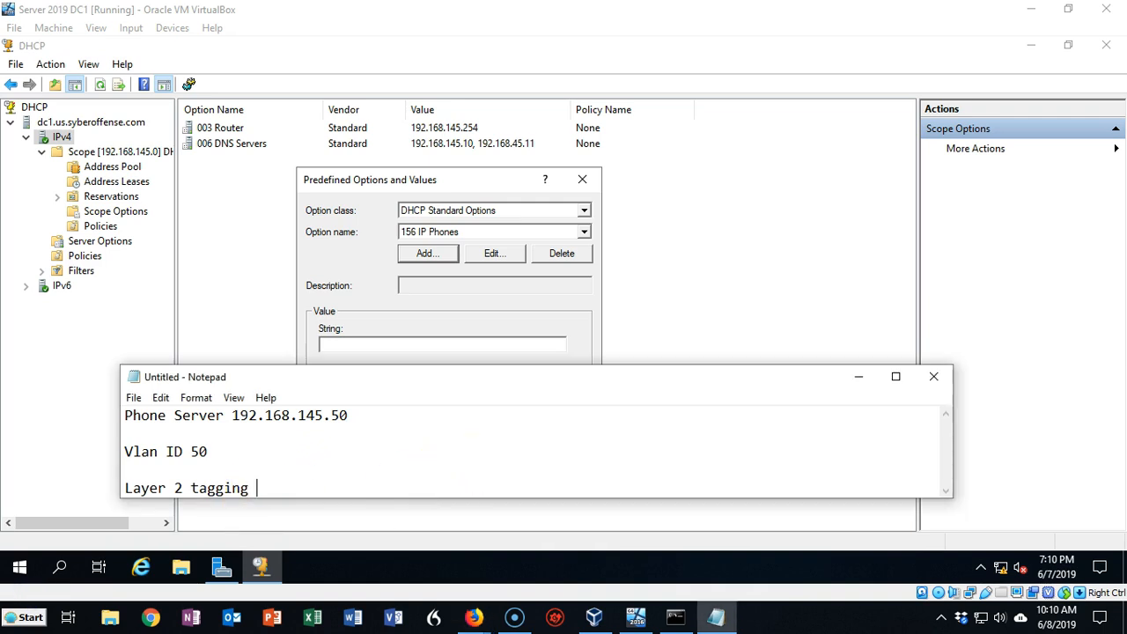
{"action": "type", "text": "on"}
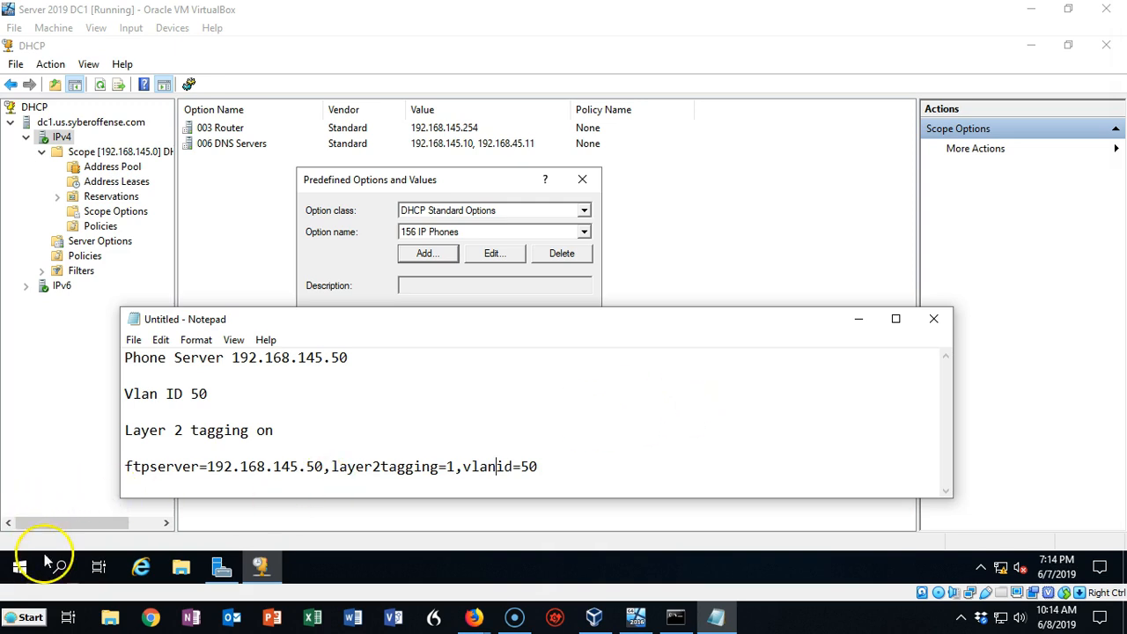
Copy ftpserver=192.168.145.50,layer2tagging=1,vlanid=50 from Notepad into the 156 IP Phones option's string value in DHCP and save it.
{"action": "left_click", "coordinate": [535, 469]}
{"action": "left_click_drag", "start_coordinate": [536, 468], "coordinate": [123, 469]}
{"action": "key", "text": "super+c"}
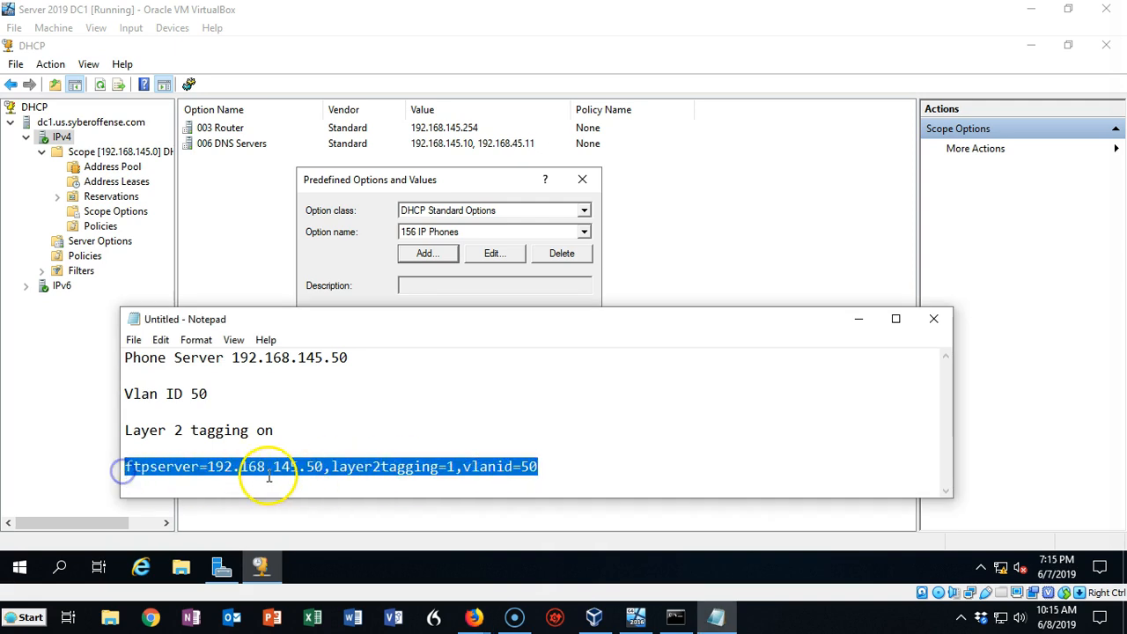
{"action": "left_click", "coordinate": [410, 286]}
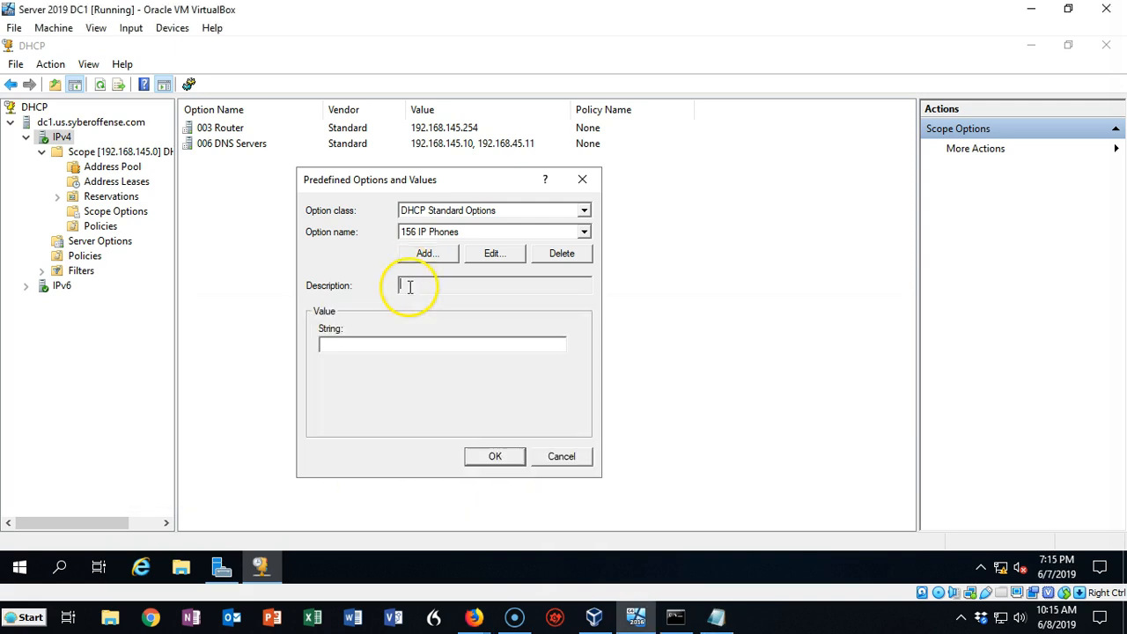
{"action": "right_click", "coordinate": [342, 345]}
{"action": "left_click", "coordinate": [378, 186]}
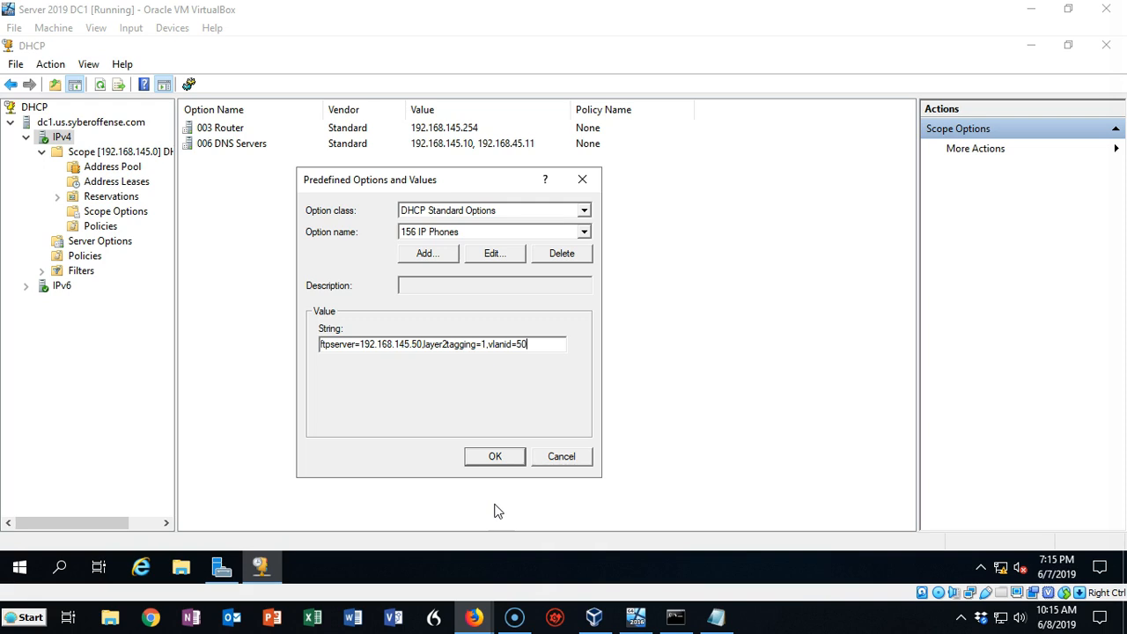
{"action": "left_click", "coordinate": [494, 458]}
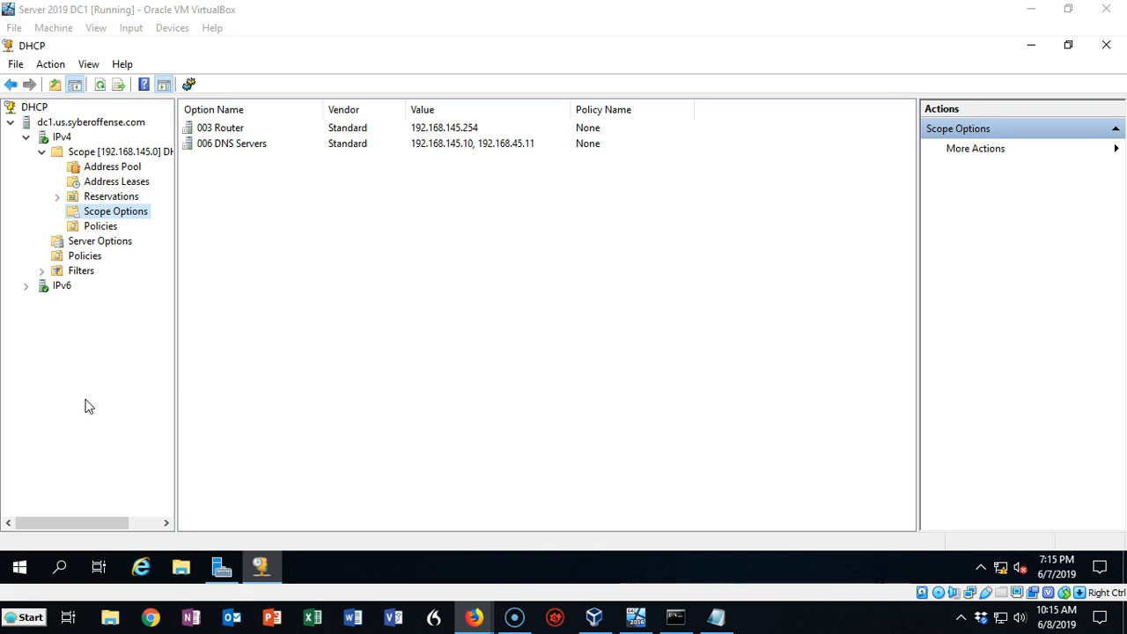
Enable option 156 IP Phones in the Scope Options of the 192.168.145.0 scope and apply it.
{"action": "right_click", "coordinate": [136, 218]}
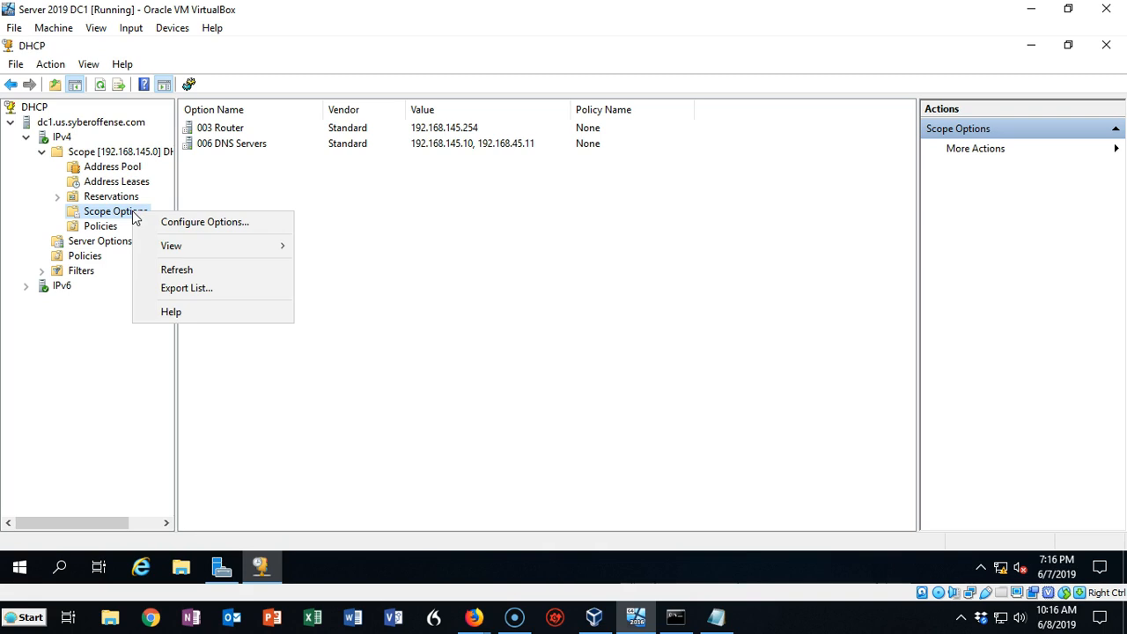
{"action": "left_click", "coordinate": [189, 223]}
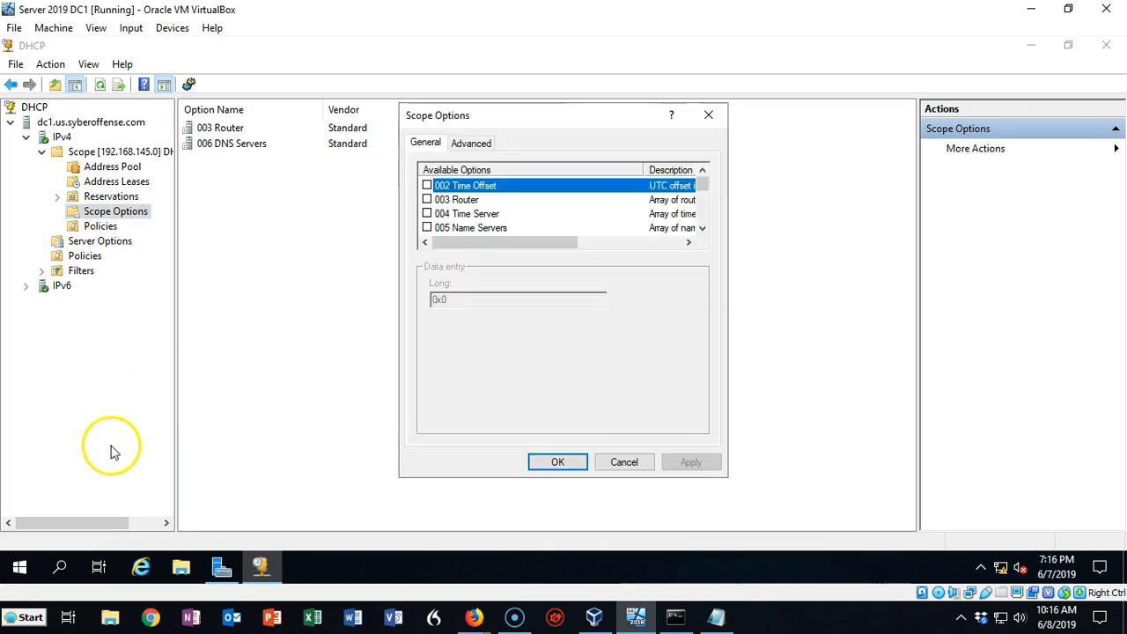
{"action": "left_click_drag", "start_coordinate": [707, 188], "coordinate": [705, 232]}
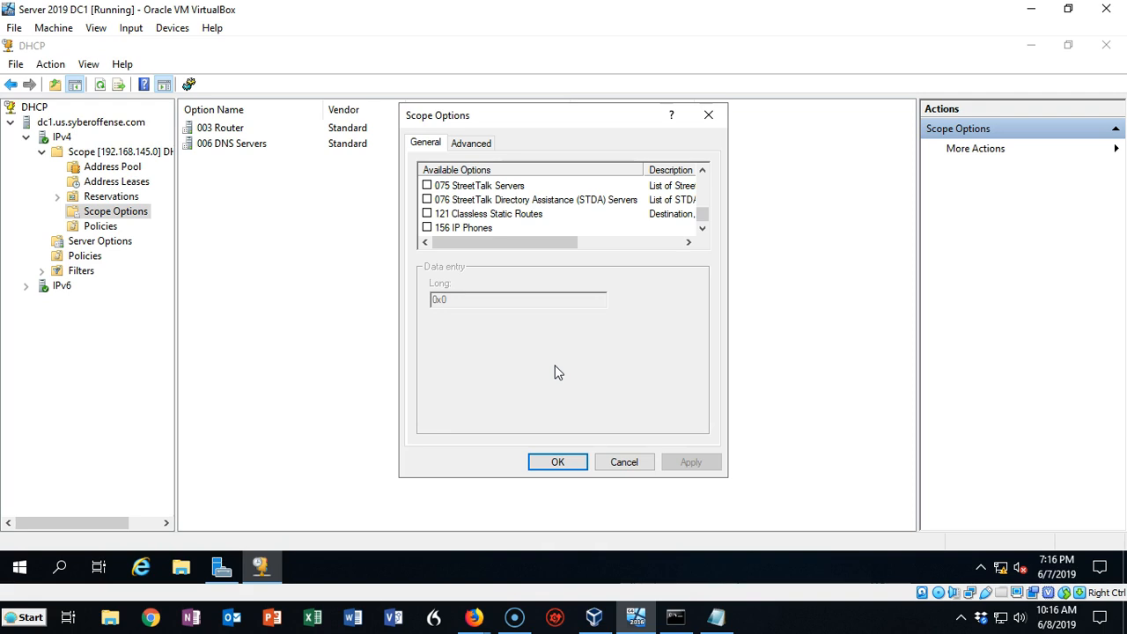
{"action": "left_click", "coordinate": [427, 229]}
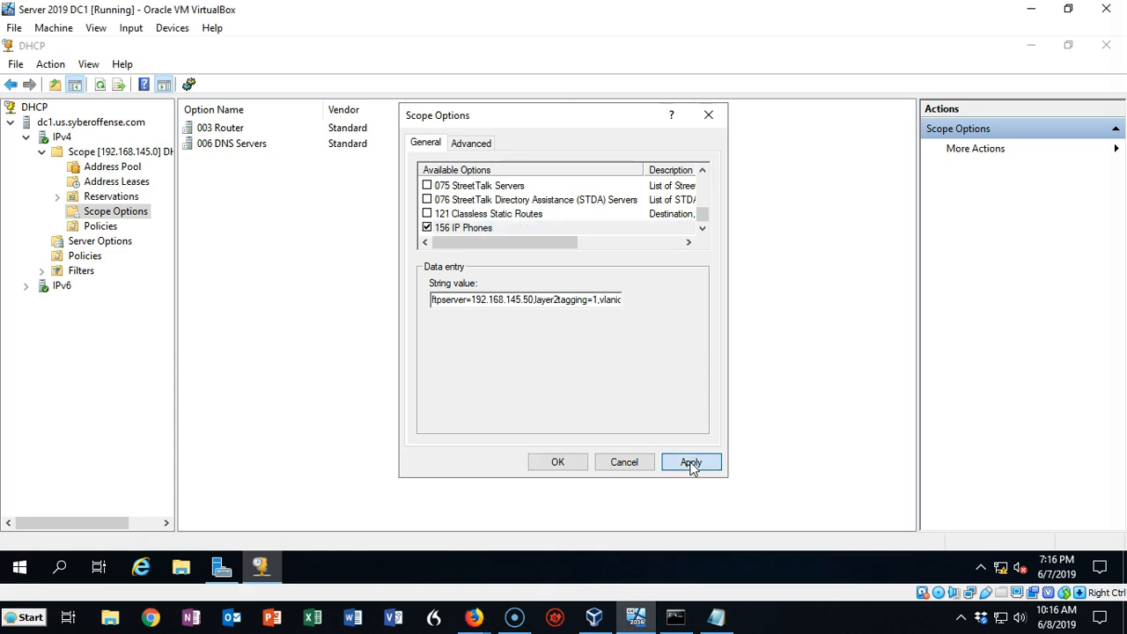
{"action": "left_click", "coordinate": [691, 462]}
{"action": "left_click", "coordinate": [555, 463]}
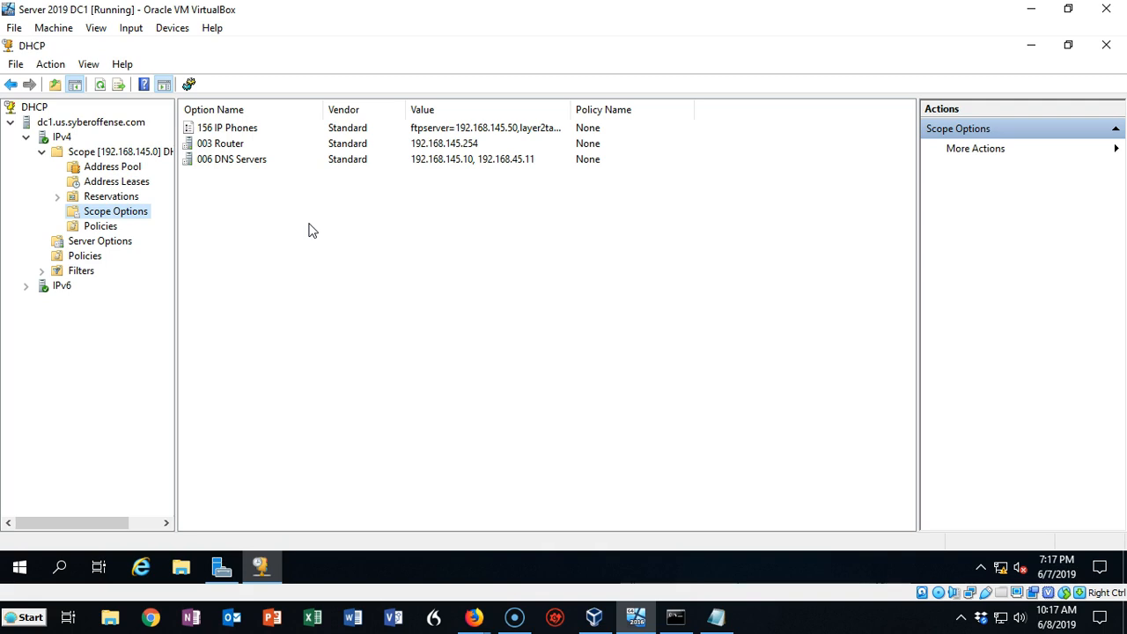
{"action": "left_click", "coordinate": [33, 595]}
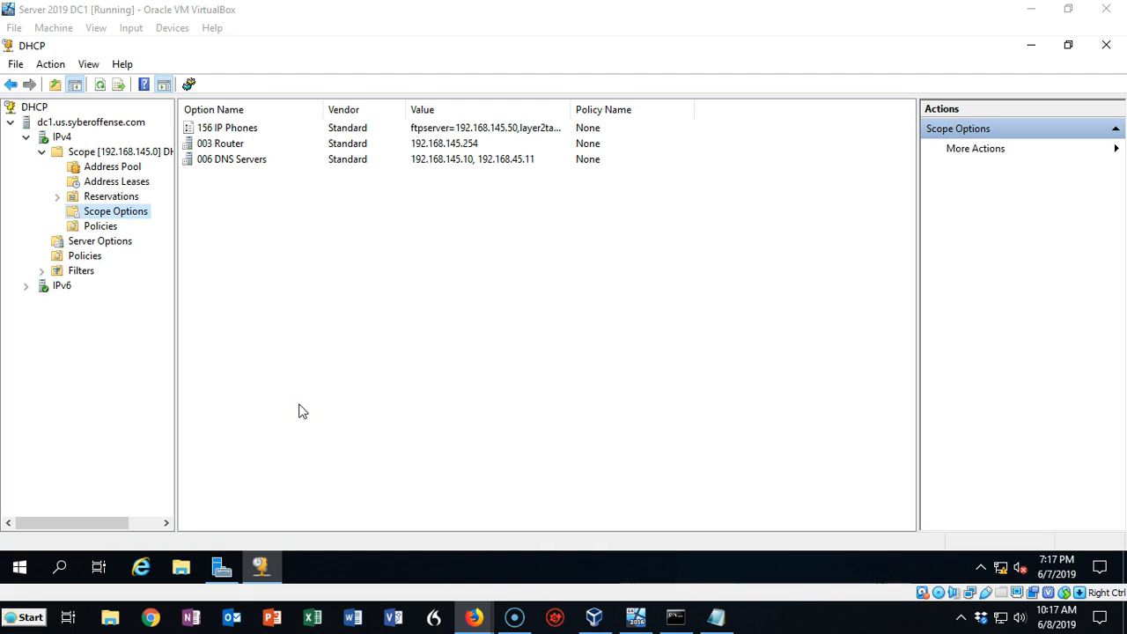
{"action": "left_click", "coordinate": [307, 390]}
{"action": "left_click", "coordinate": [182, 472]}
Enable scope option 004 Time Server, add the IP address 192.168.145.10 to it, and save the scope options.
{"action": "left_click", "coordinate": [133, 214]}
{"action": "right_click", "coordinate": [136, 217]}
{"action": "left_click", "coordinate": [199, 221]}
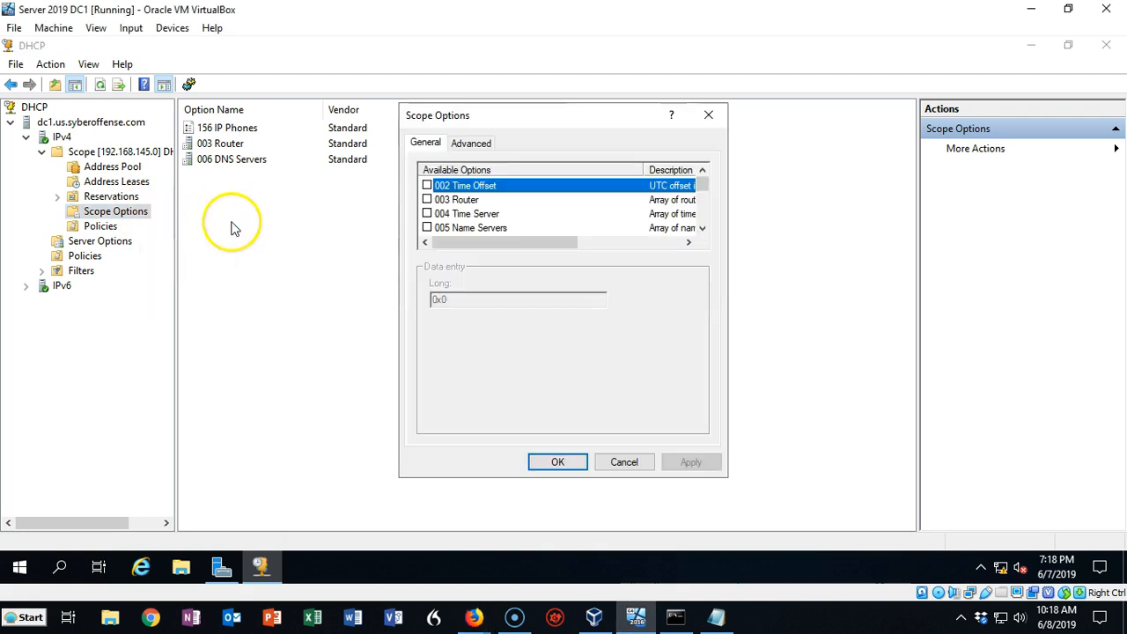
{"action": "left_click", "coordinate": [427, 214]}
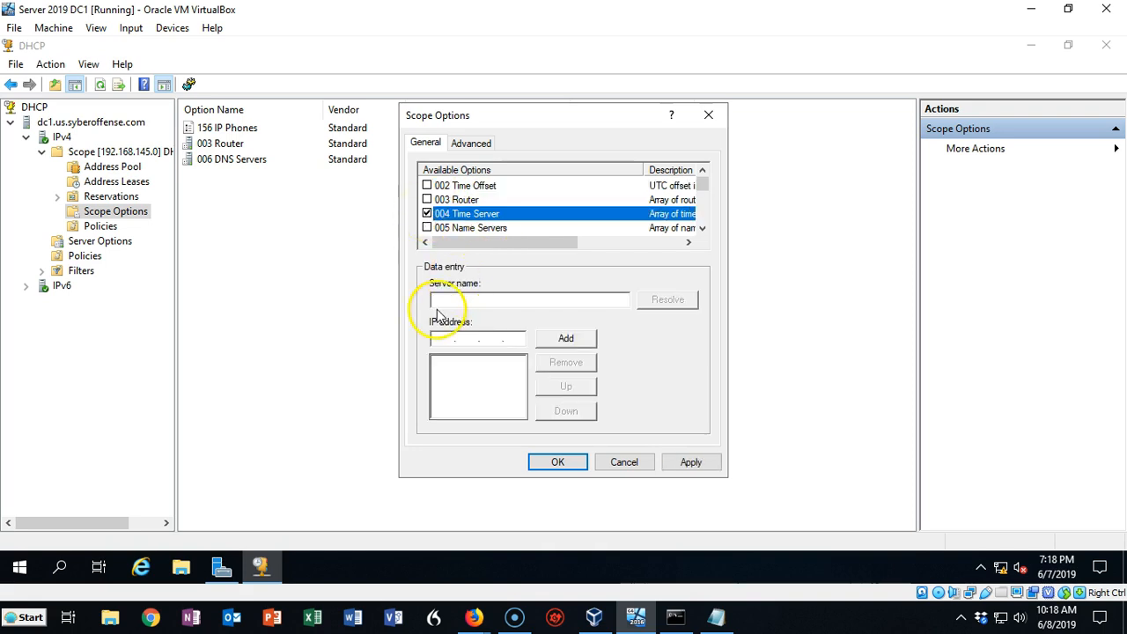
{"action": "left_click", "coordinate": [436, 338]}
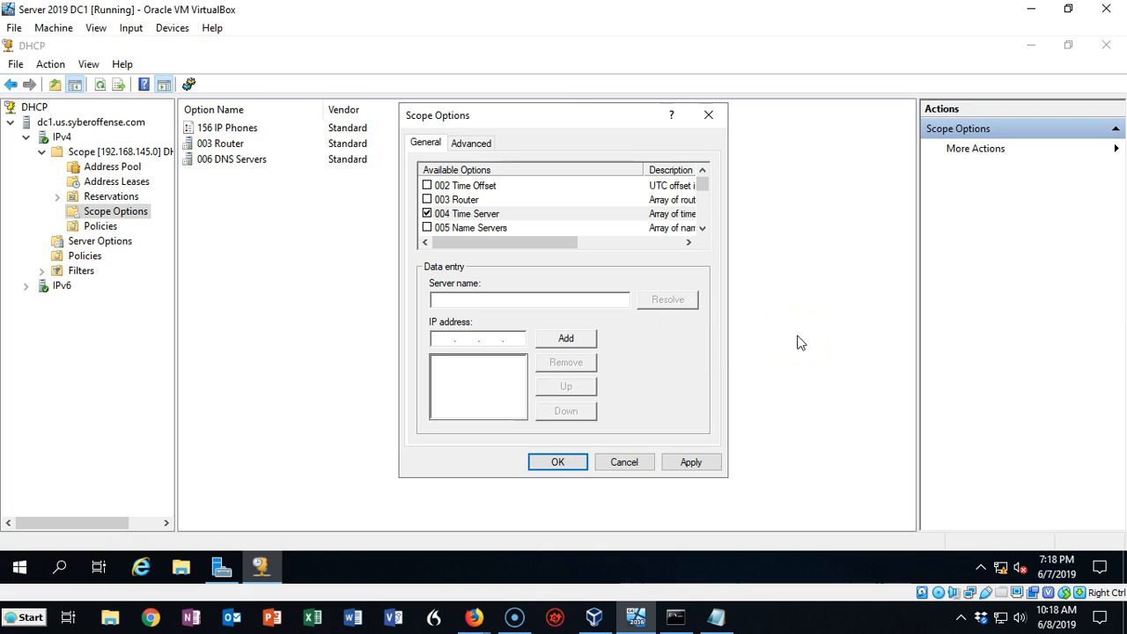
{"action": "type", "text": "192.168.145.10"}
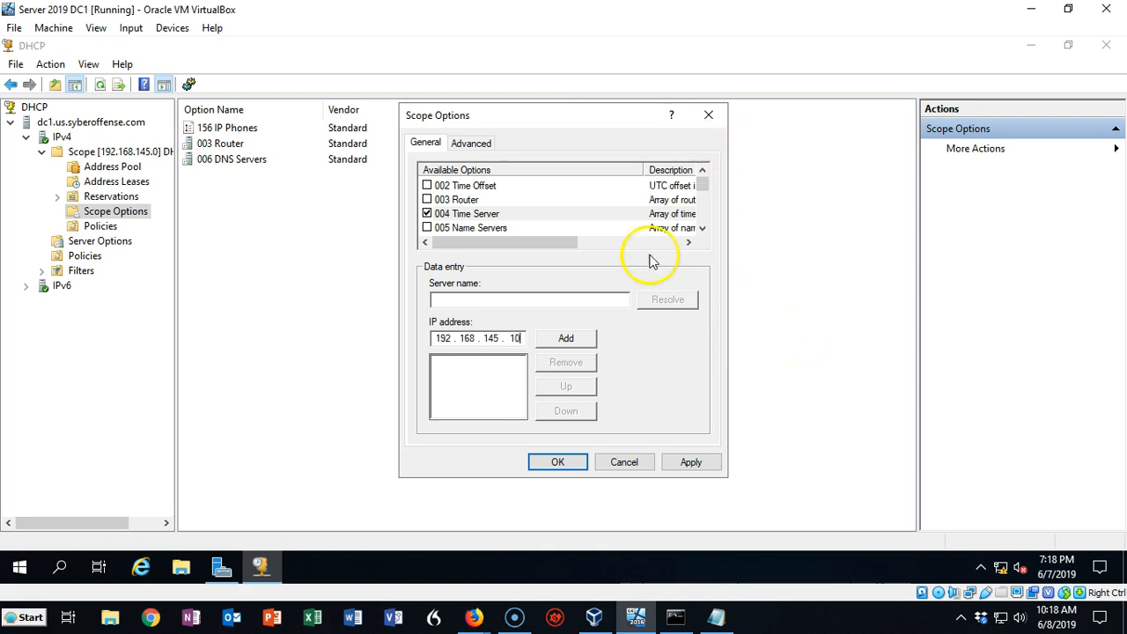
{"action": "left_click", "coordinate": [568, 340]}
{"action": "left_click", "coordinate": [560, 462]}
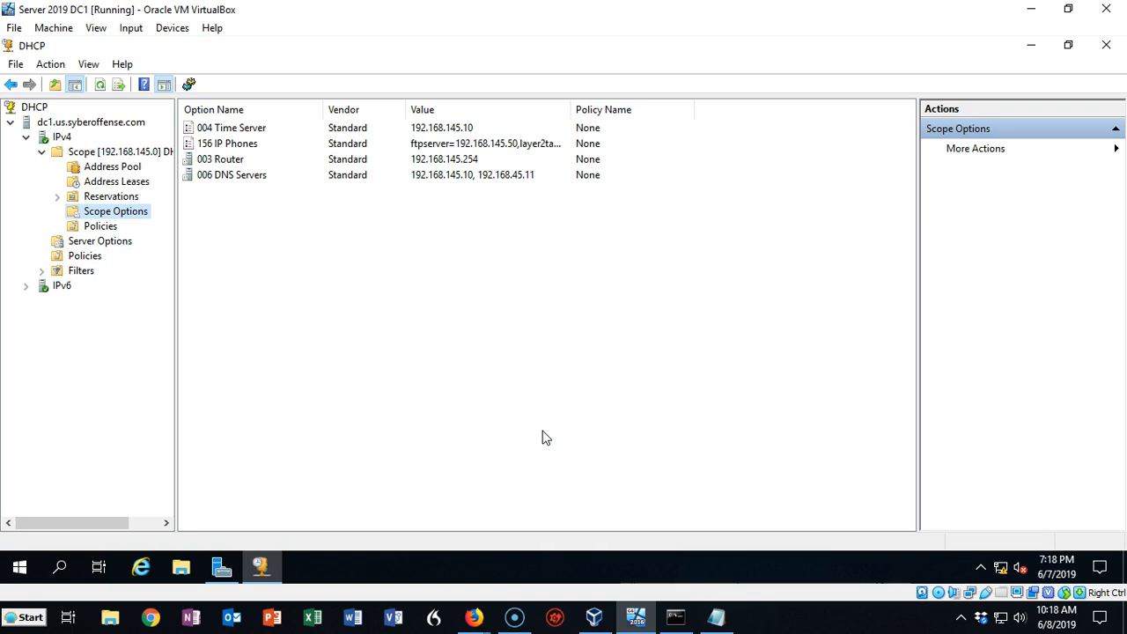
{"action": "left_click", "coordinate": [31, 597]}
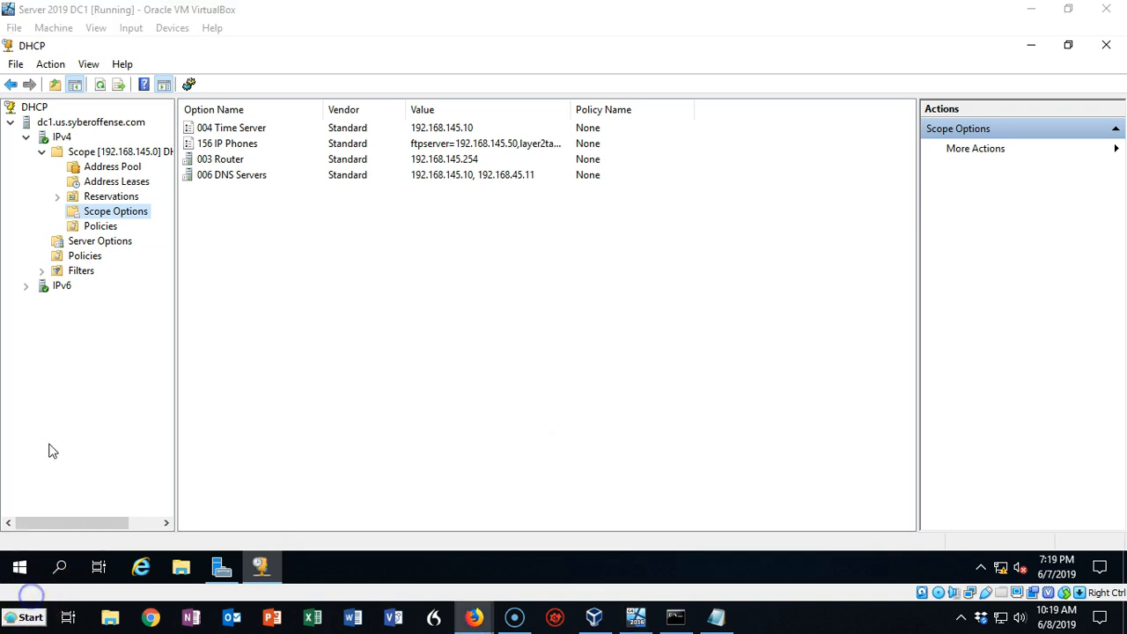